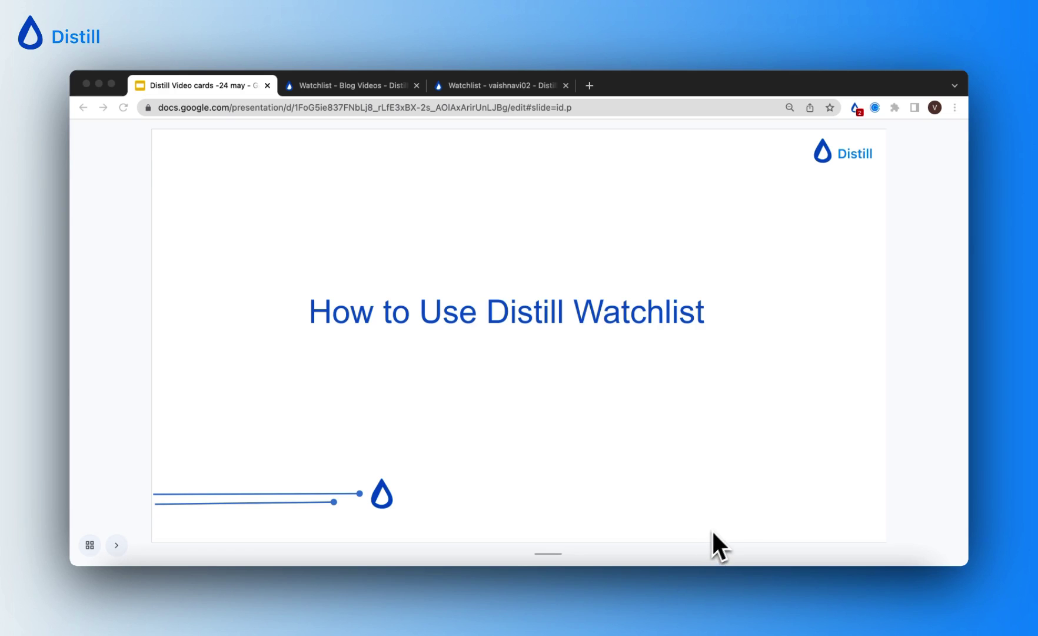
- Open the full watchlist from the Distill icon, switch to the Blog Videos cloud tab, and highlight its address
{"action": "left_click", "coordinate": [855, 107]}
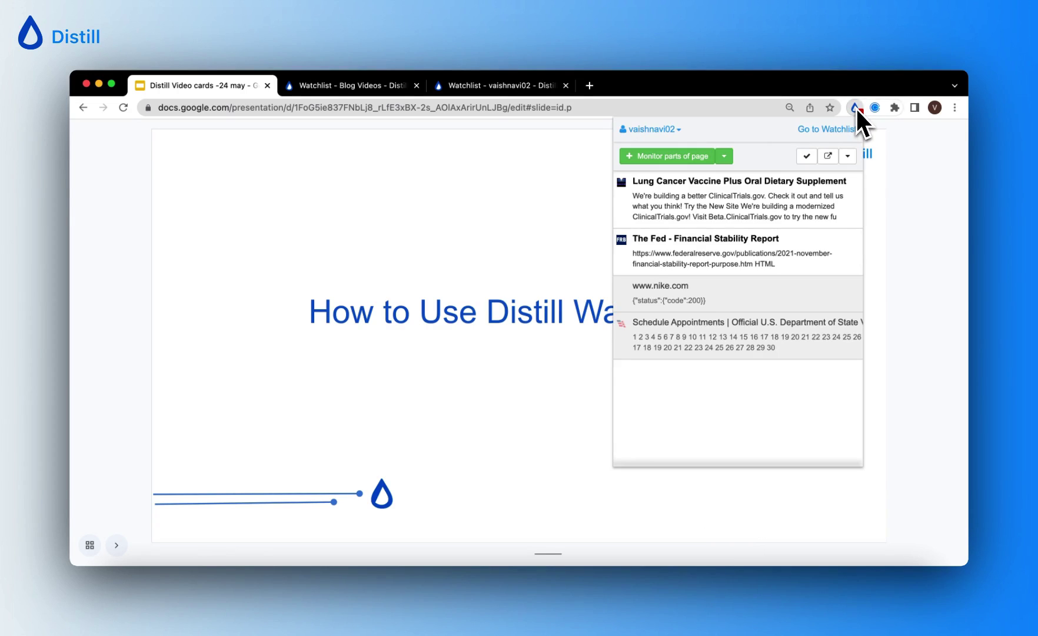
{"action": "left_click", "coordinate": [842, 130]}
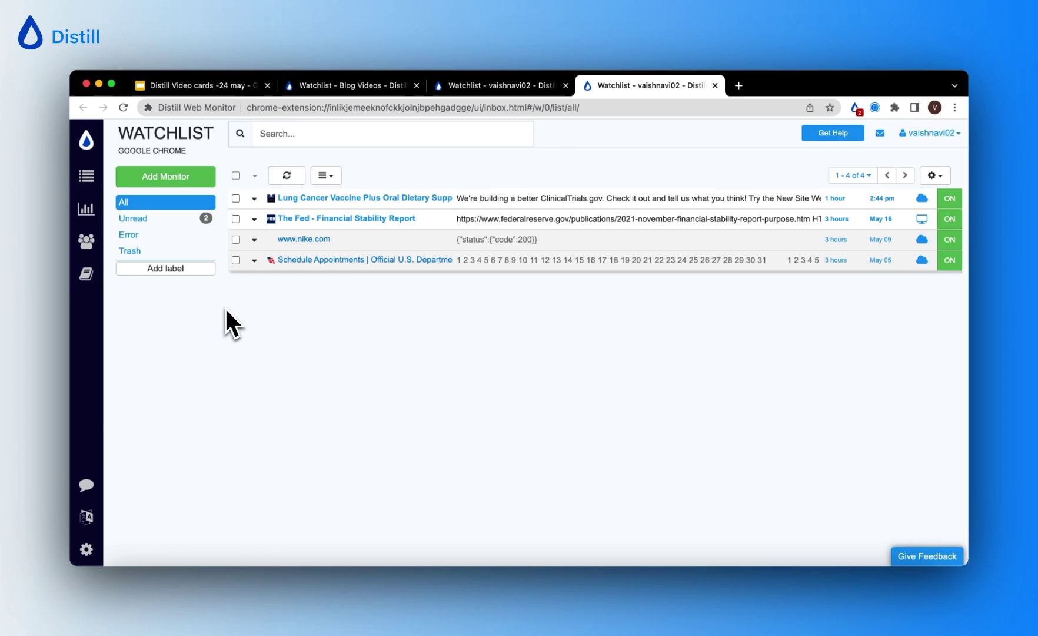
{"action": "left_click", "coordinate": [333, 90]}
{"action": "left_click_drag", "start_coordinate": [224, 107], "coordinate": [156, 110]}
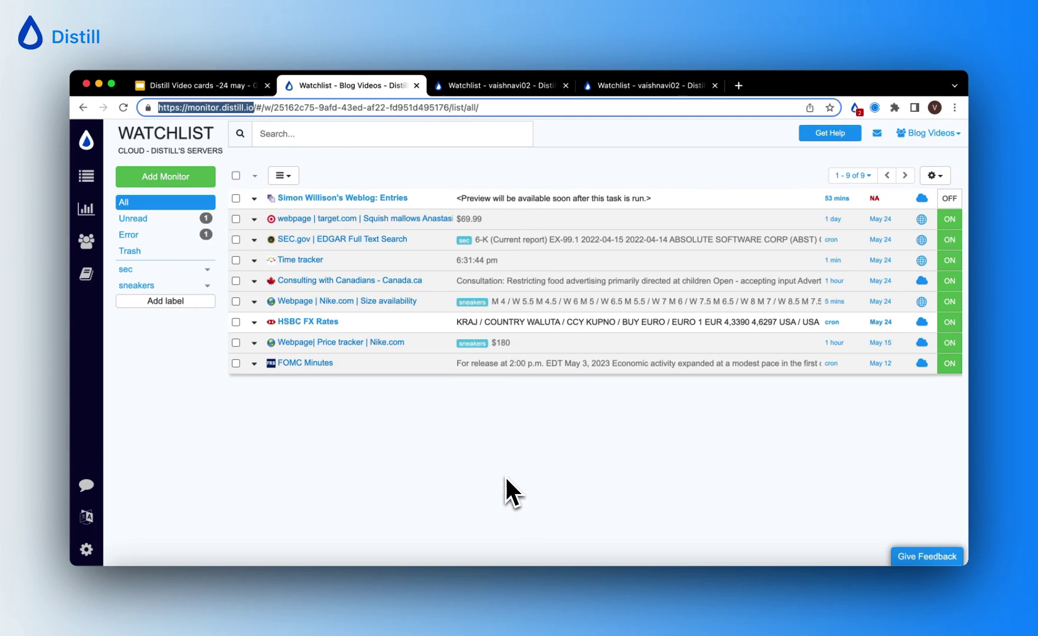
- Tick the checkbox of the Simon Willison's Weblog: Entries monitor
{"action": "left_click", "coordinate": [412, 450]}
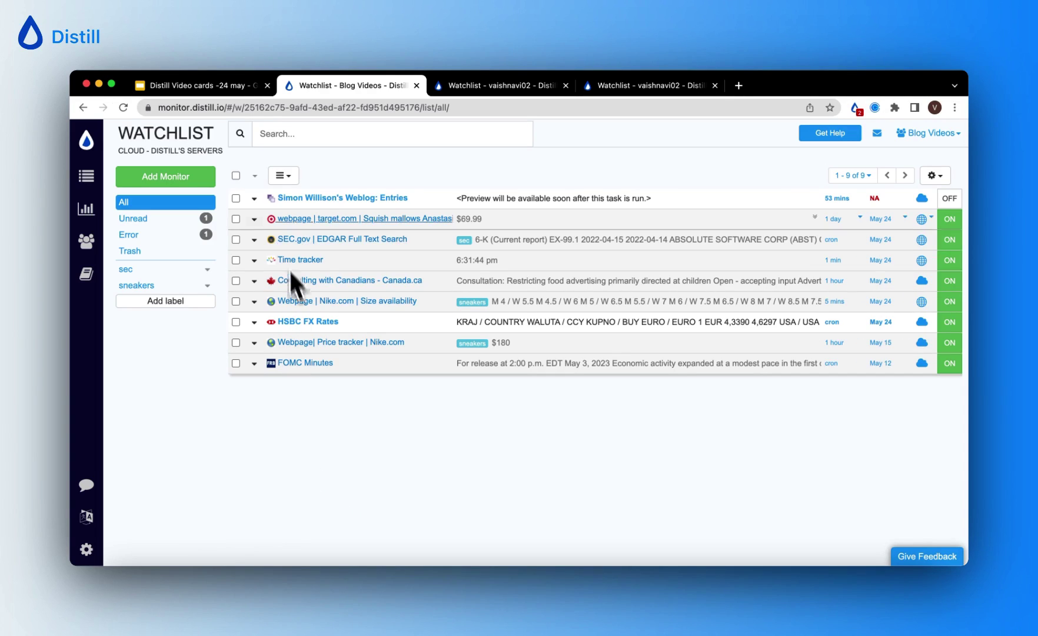
{"action": "left_click", "coordinate": [236, 199]}
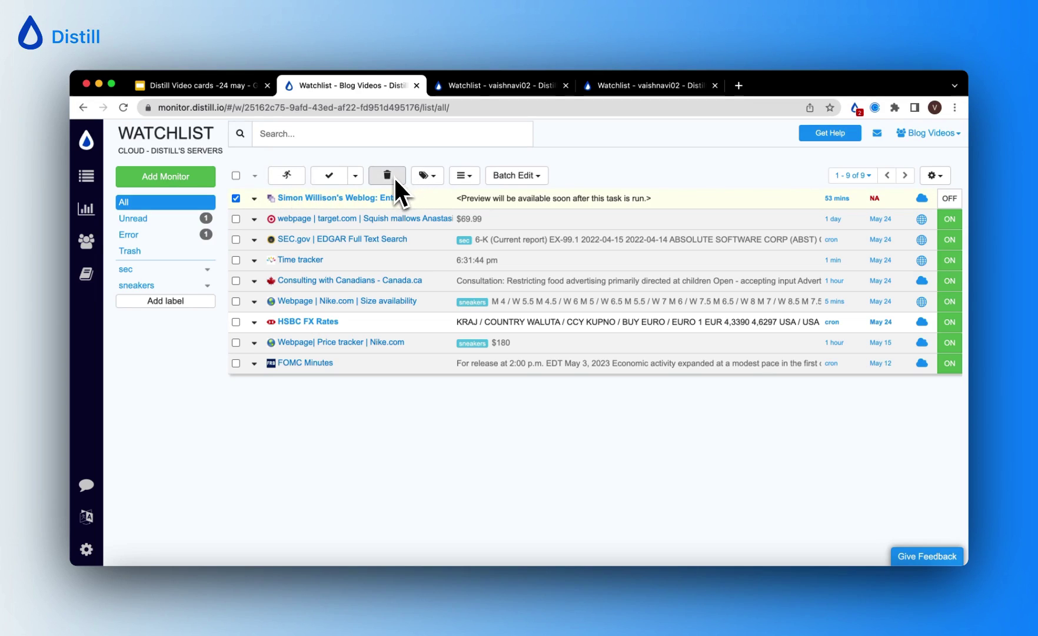
- Peek at the extra watchlist tools menu, then untick the Simon Willison's Weblog monitor
{"action": "left_click", "coordinate": [471, 177]}
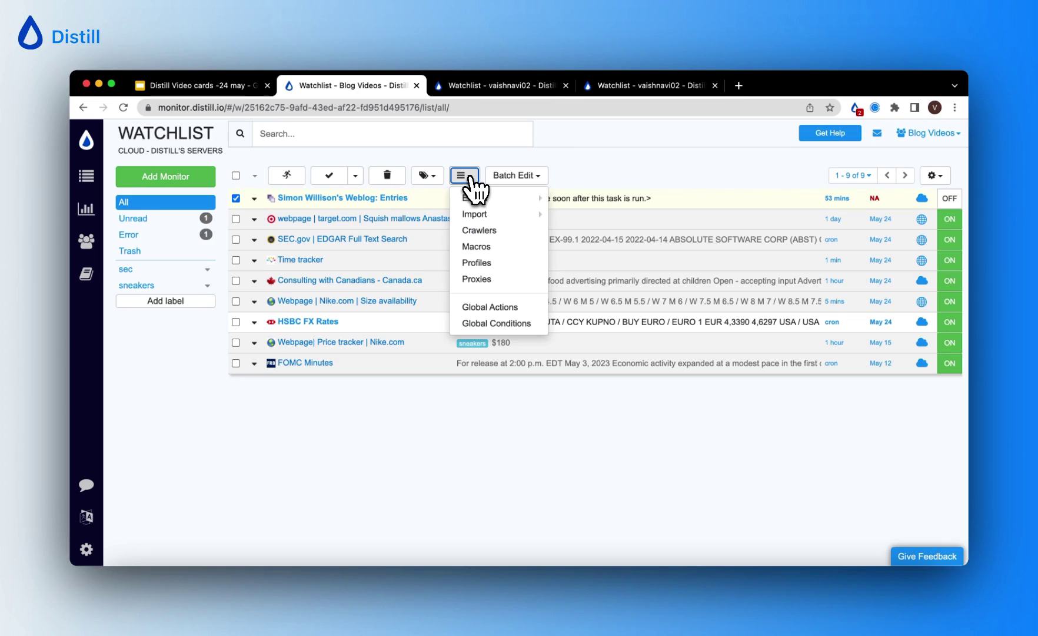
{"action": "left_click", "coordinate": [471, 179]}
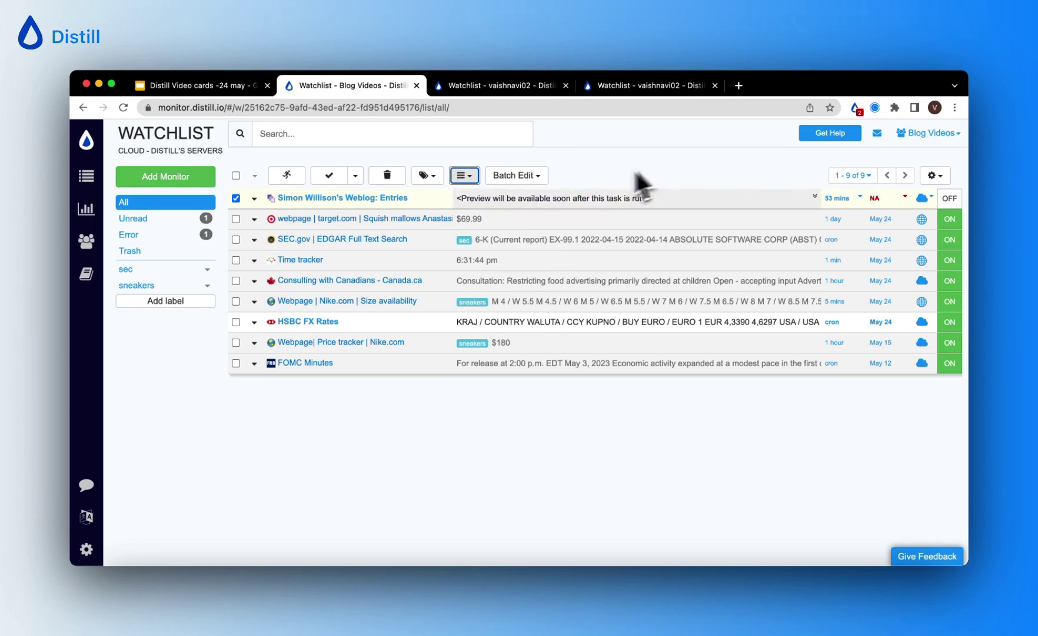
{"action": "left_click", "coordinate": [239, 200]}
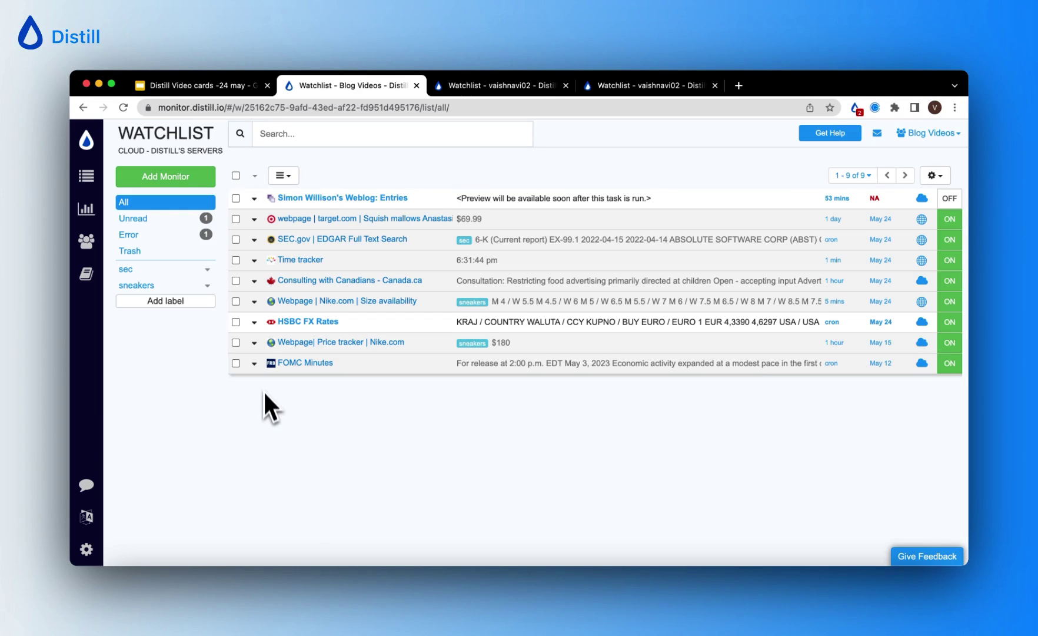
{"action": "left_click", "coordinate": [255, 342]}
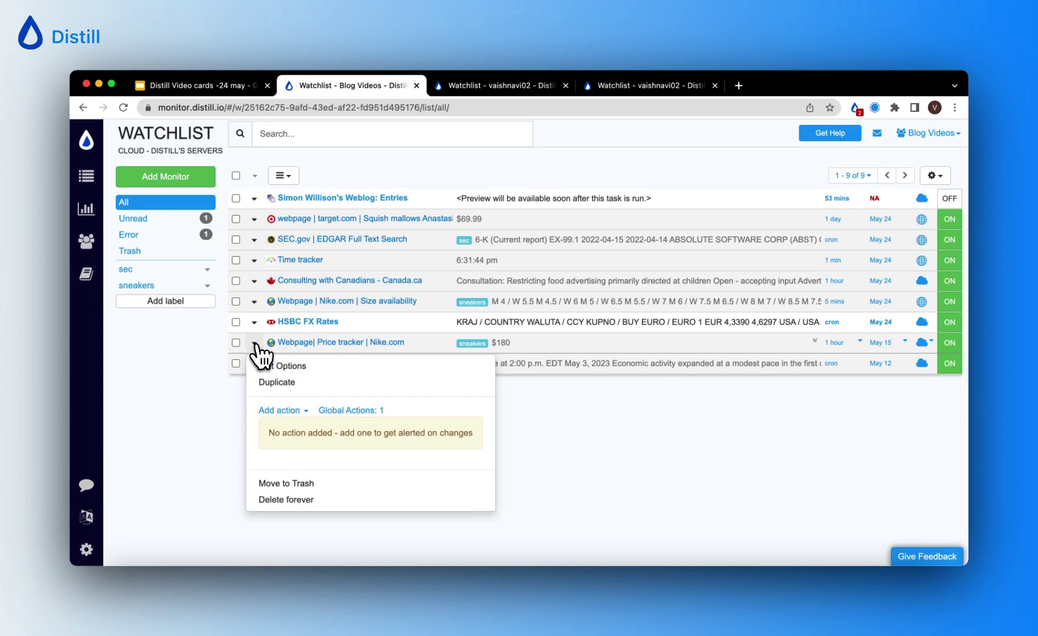
{"action": "left_click", "coordinate": [289, 412]}
{"action": "scroll", "coordinate": [291, 416], "scroll_direction": "down", "scroll_amount": 2}
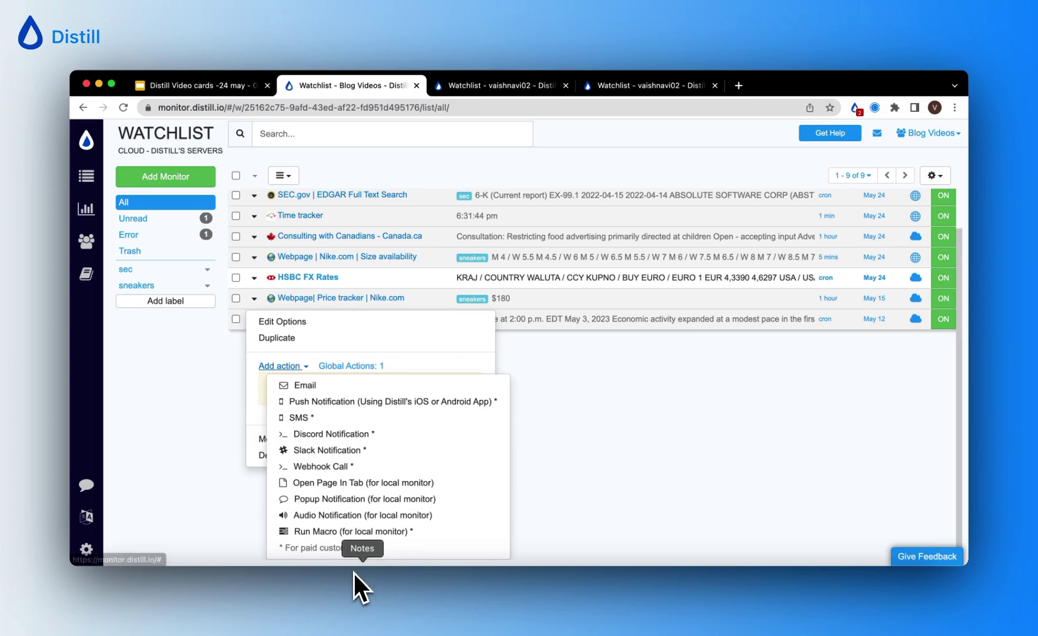
{"action": "left_click", "coordinate": [351, 386]}
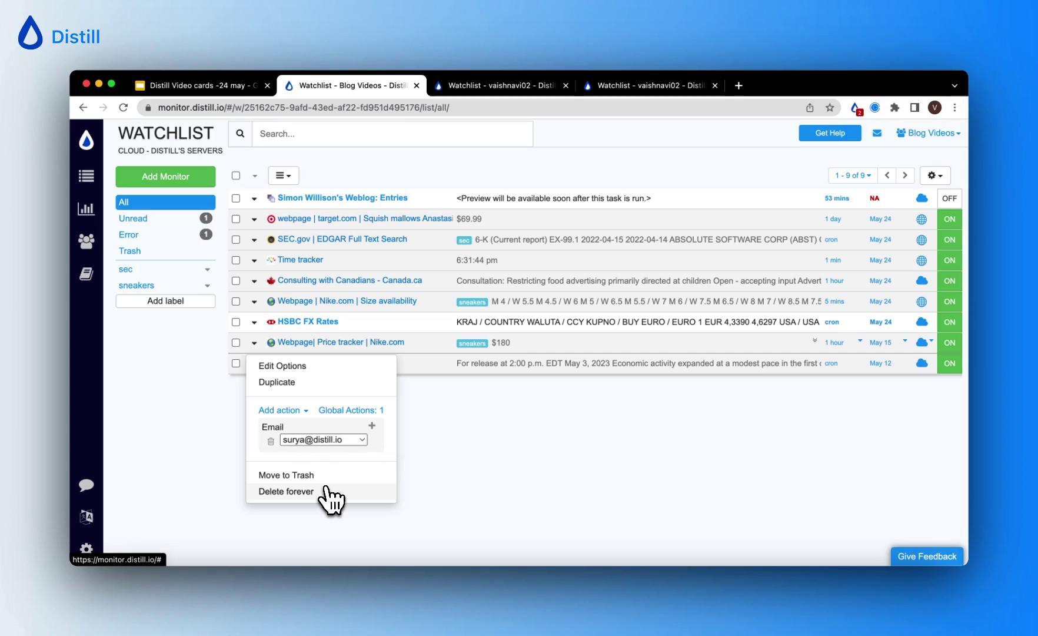
{"action": "left_click", "coordinate": [271, 441]}
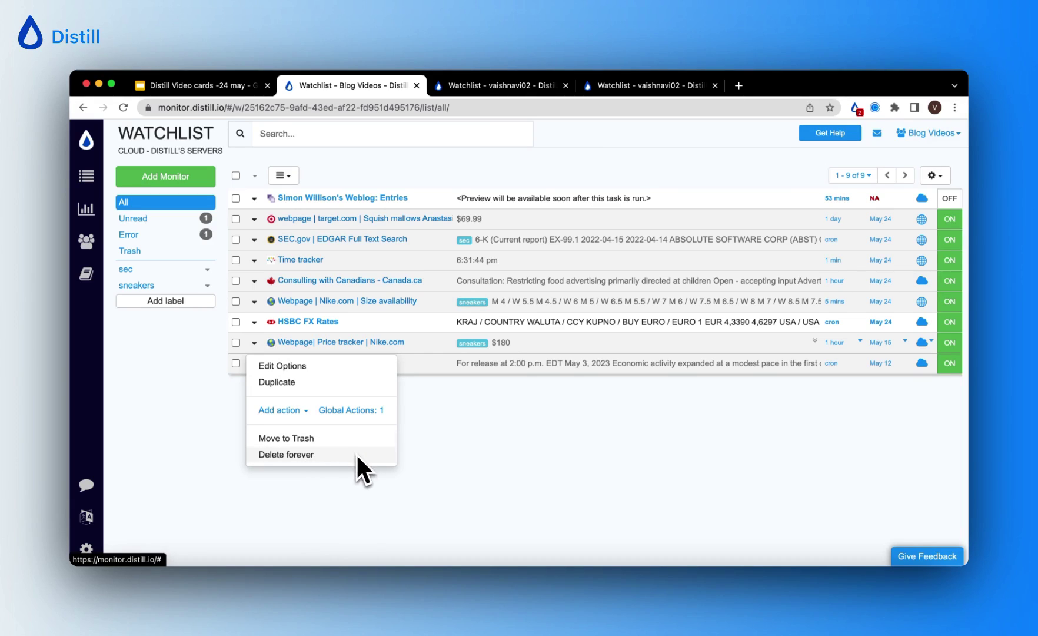
{"action": "left_click", "coordinate": [530, 411]}
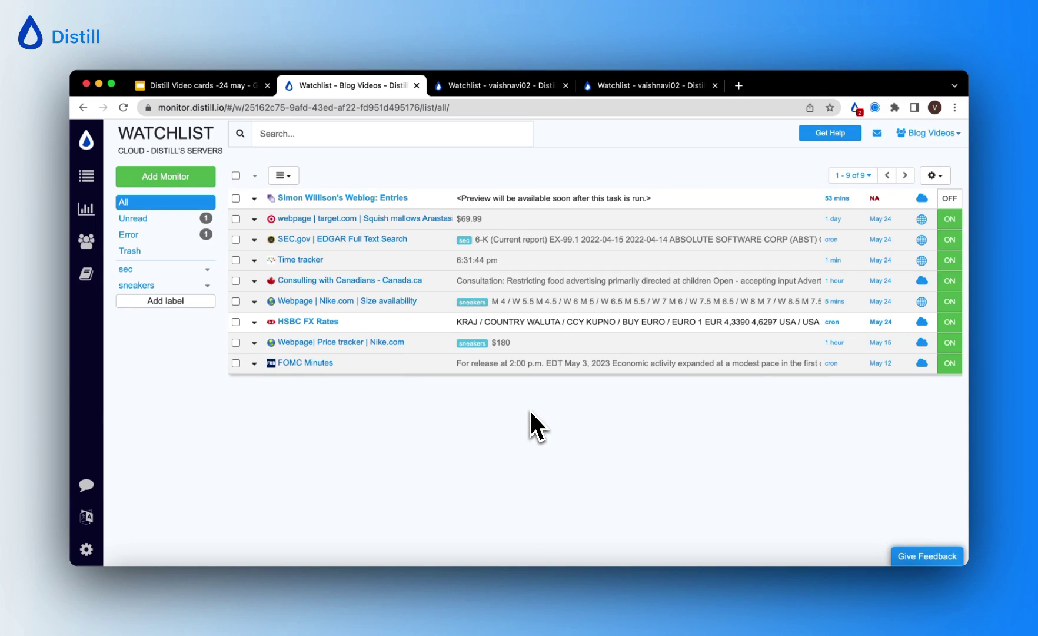
- Open the Time tracker's timeanddate.com page in a new tab and return to the Blog Videos watchlist
{"action": "left_click", "coordinate": [311, 263]}
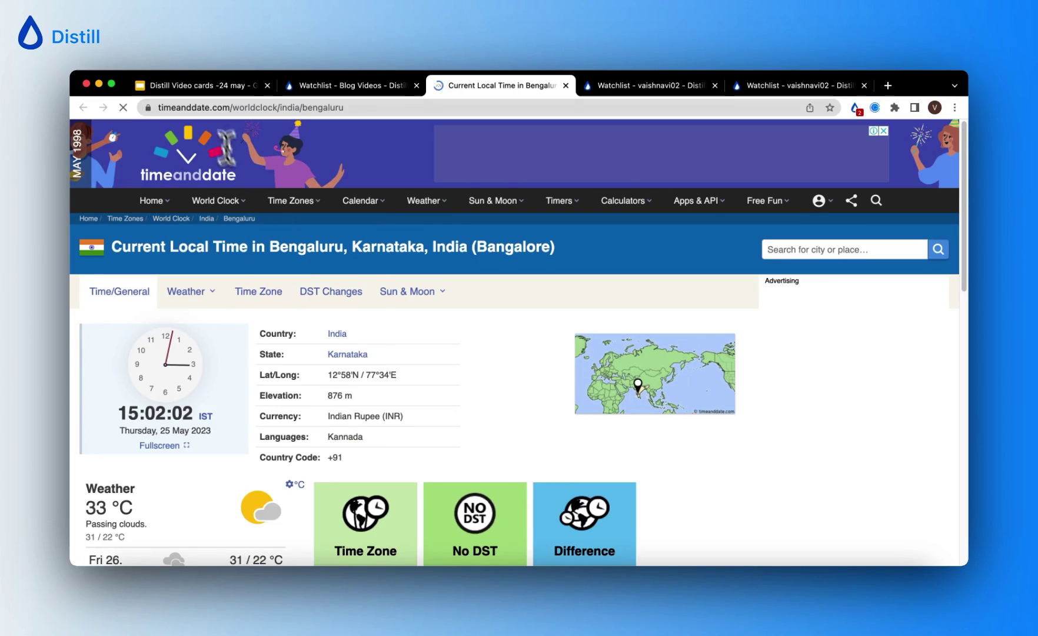
{"action": "left_click_drag", "start_coordinate": [233, 107], "coordinate": [160, 108]}
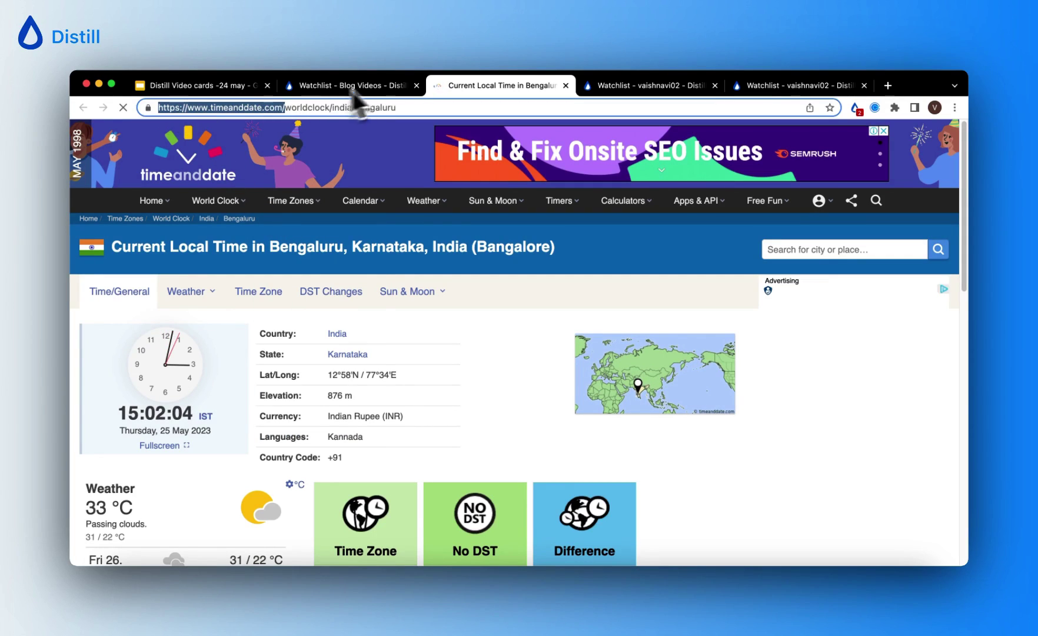
{"action": "left_click", "coordinate": [383, 85]}
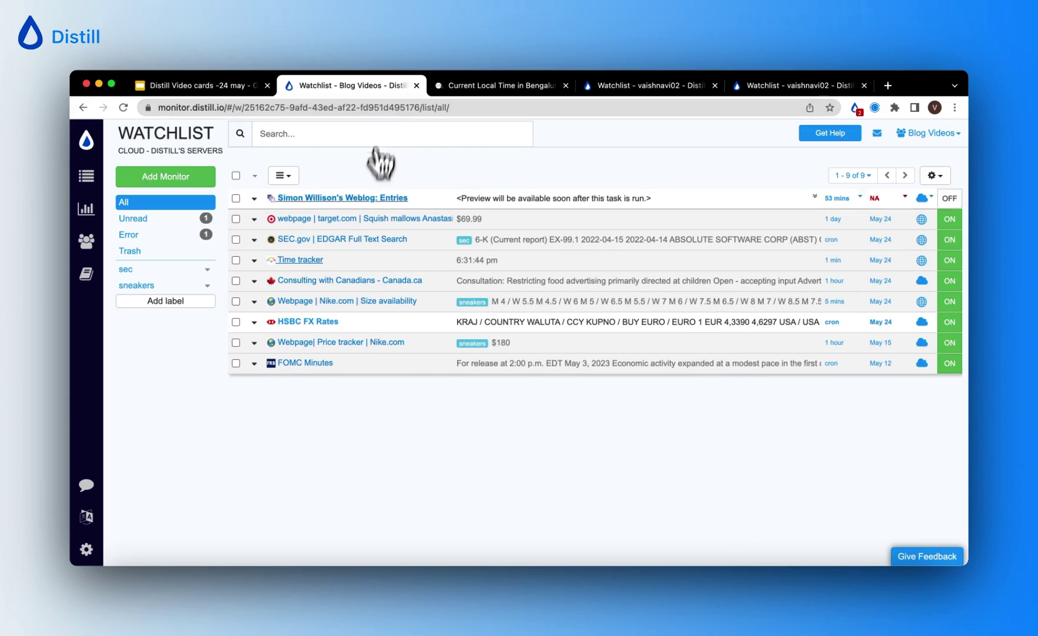
- Open the detailed check log for Simon Willison's NA error, then dismiss the popovers on the watchlist
{"action": "left_click", "coordinate": [907, 199]}
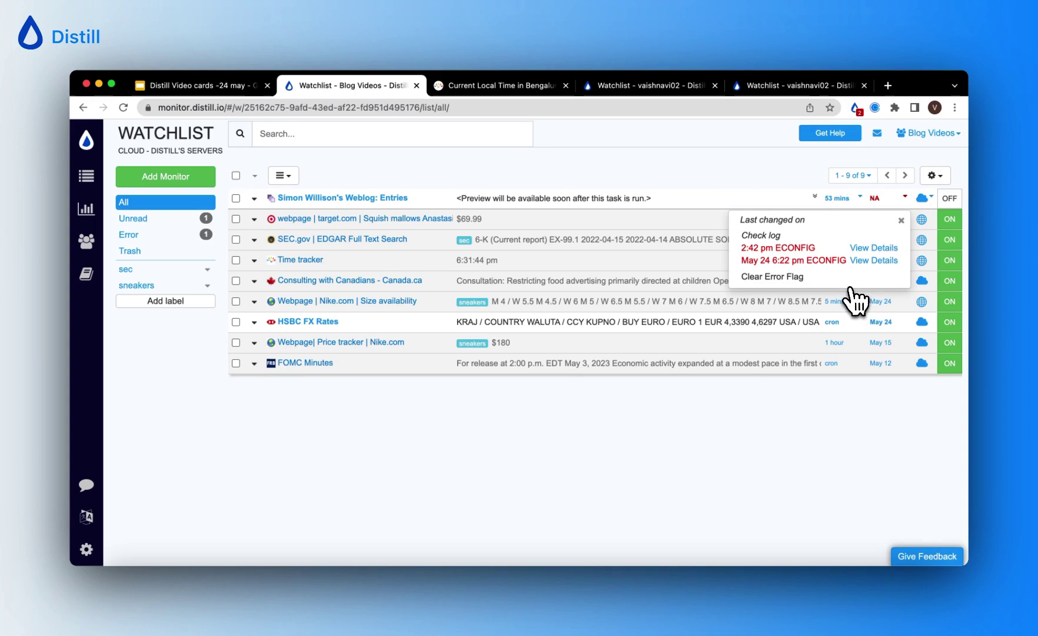
{"action": "left_click", "coordinate": [878, 263]}
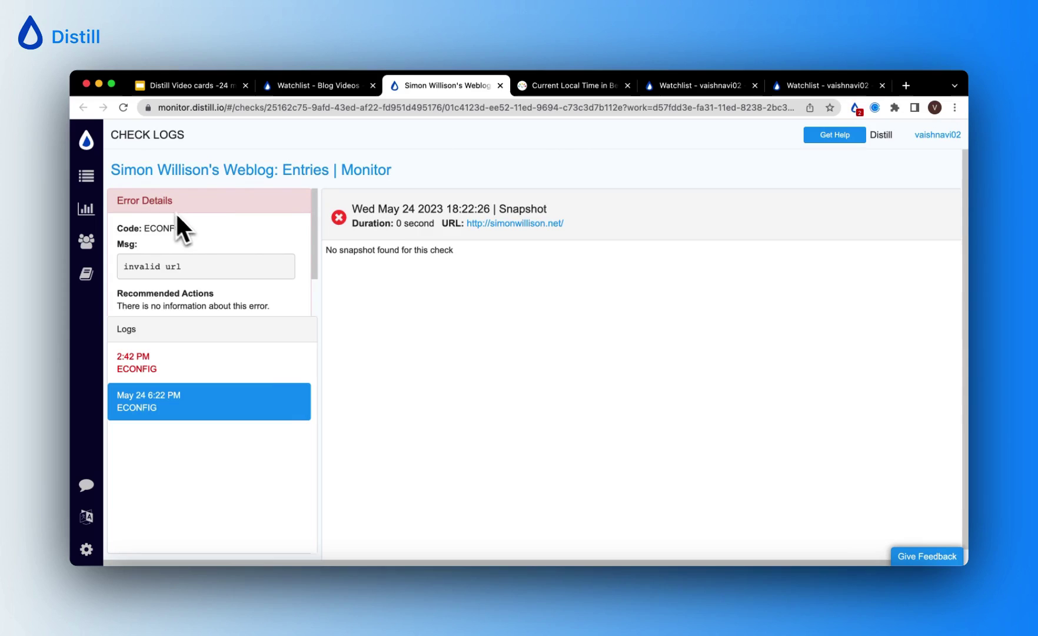
{"action": "left_click", "coordinate": [322, 88]}
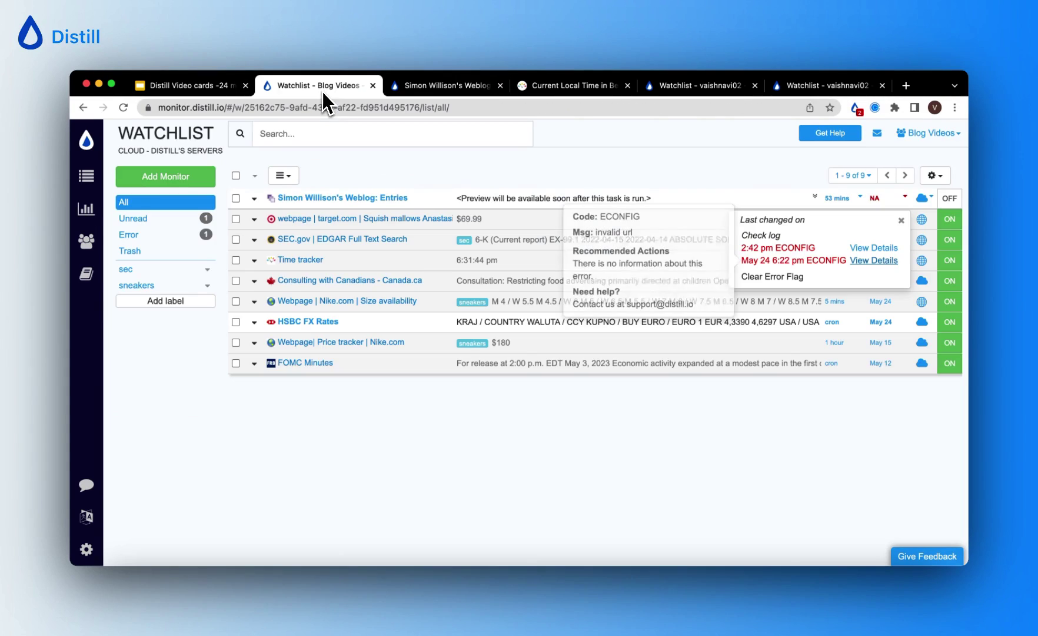
{"action": "left_click", "coordinate": [789, 415]}
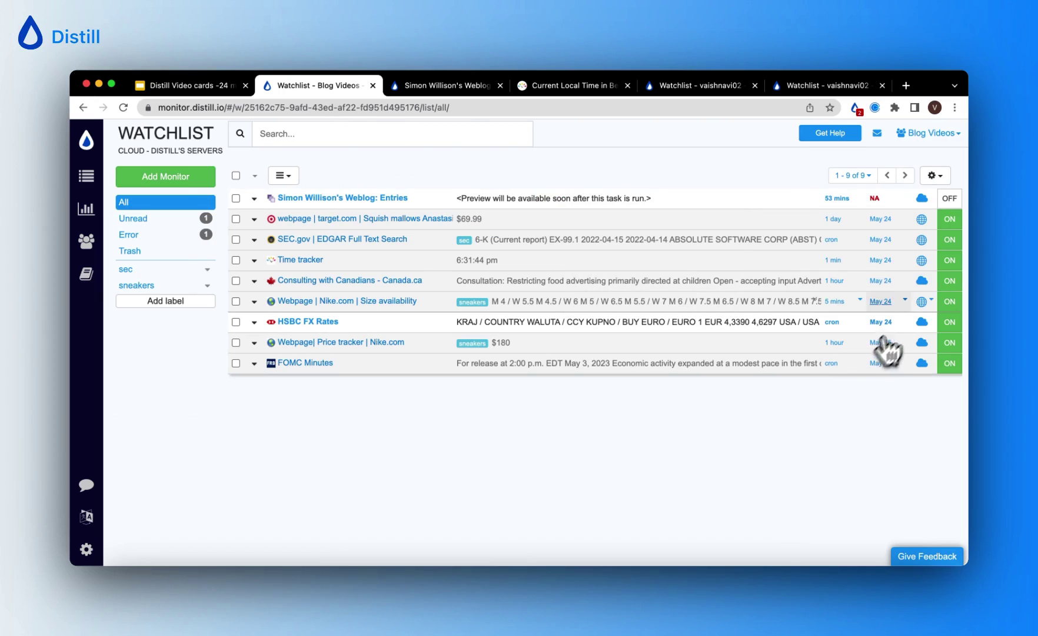
- Scroll through the Nike.com price tracker's check history popover
{"action": "left_click", "coordinate": [912, 345]}
{"action": "scroll", "coordinate": [866, 468], "scroll_direction": "down", "scroll_amount": 3}
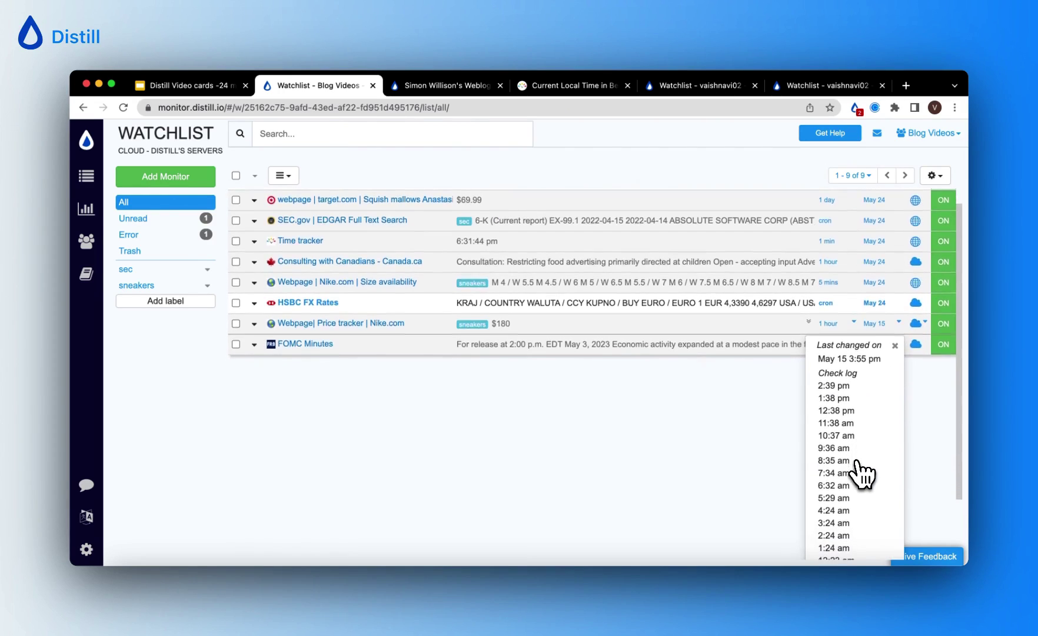
{"action": "scroll", "coordinate": [860, 475], "scroll_direction": "down", "scroll_amount": 2}
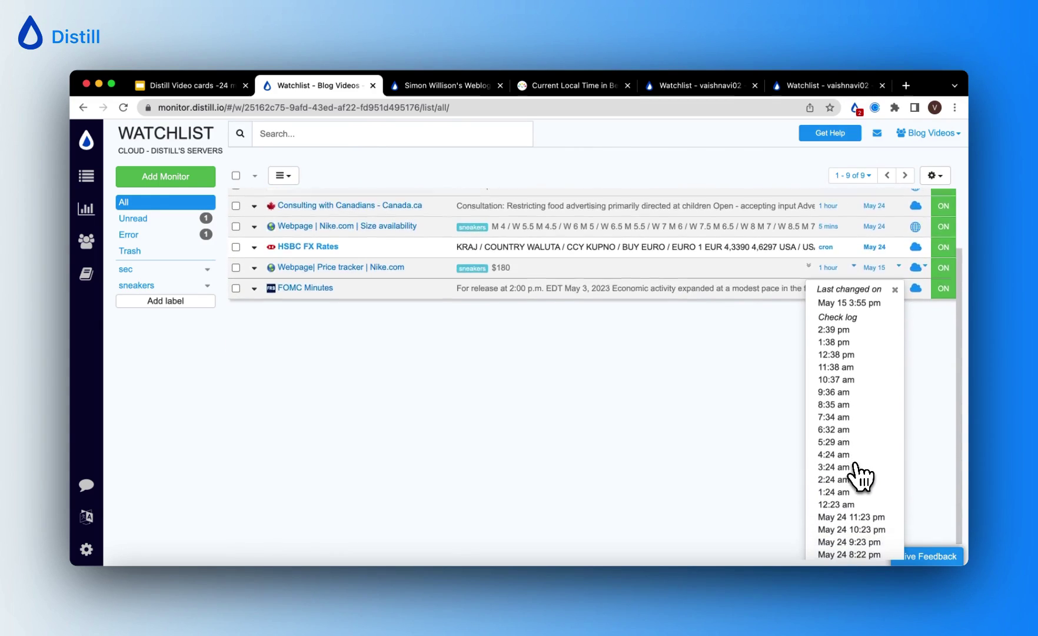
{"action": "scroll", "coordinate": [854, 460], "scroll_direction": "up", "scroll_amount": 3}
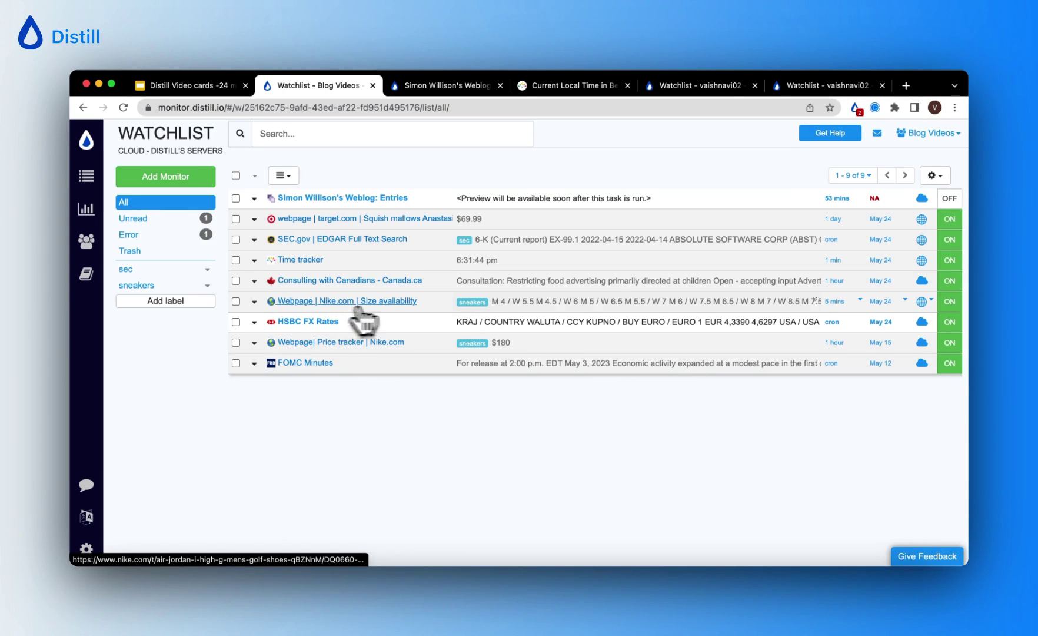
- Change the Nike.com Size availability check interval from 5 minutes to 1 hour
{"action": "left_click", "coordinate": [864, 302]}
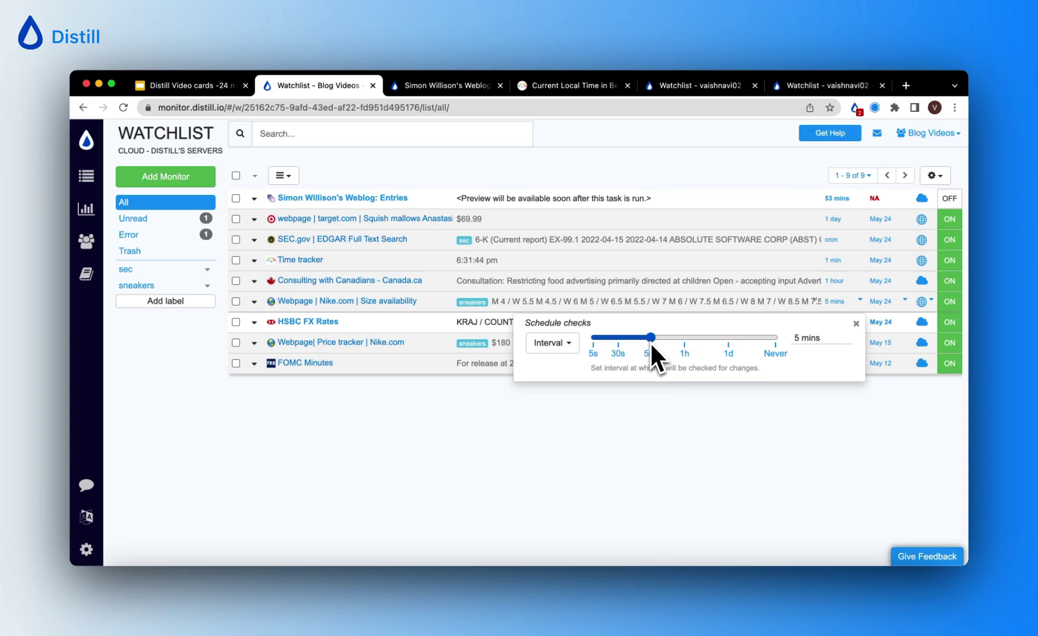
{"action": "left_click_drag", "start_coordinate": [651, 341], "coordinate": [686, 343]}
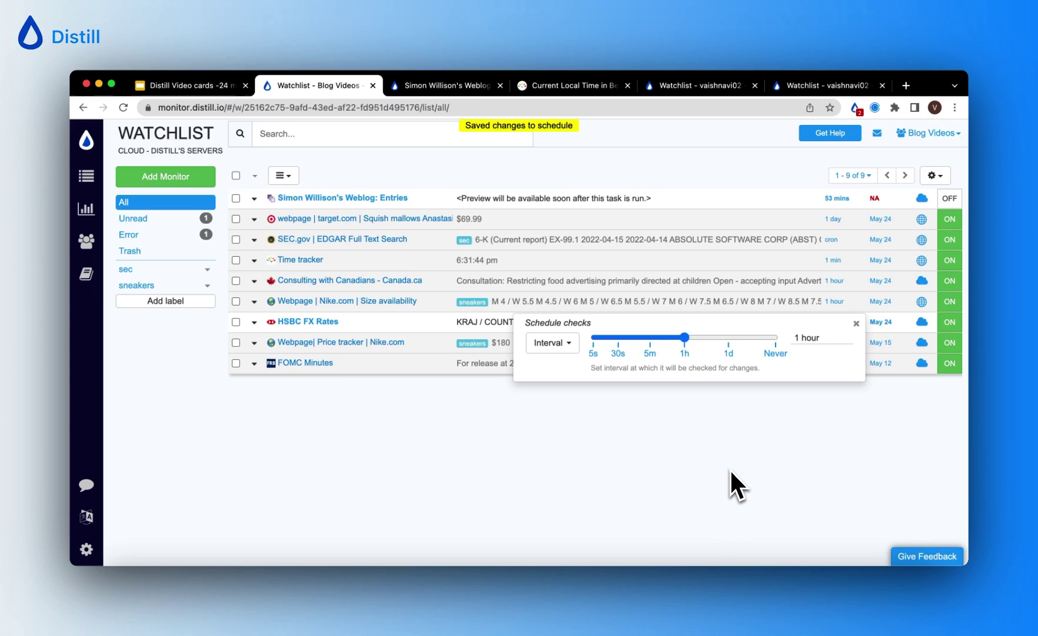
{"action": "left_click", "coordinate": [730, 439]}
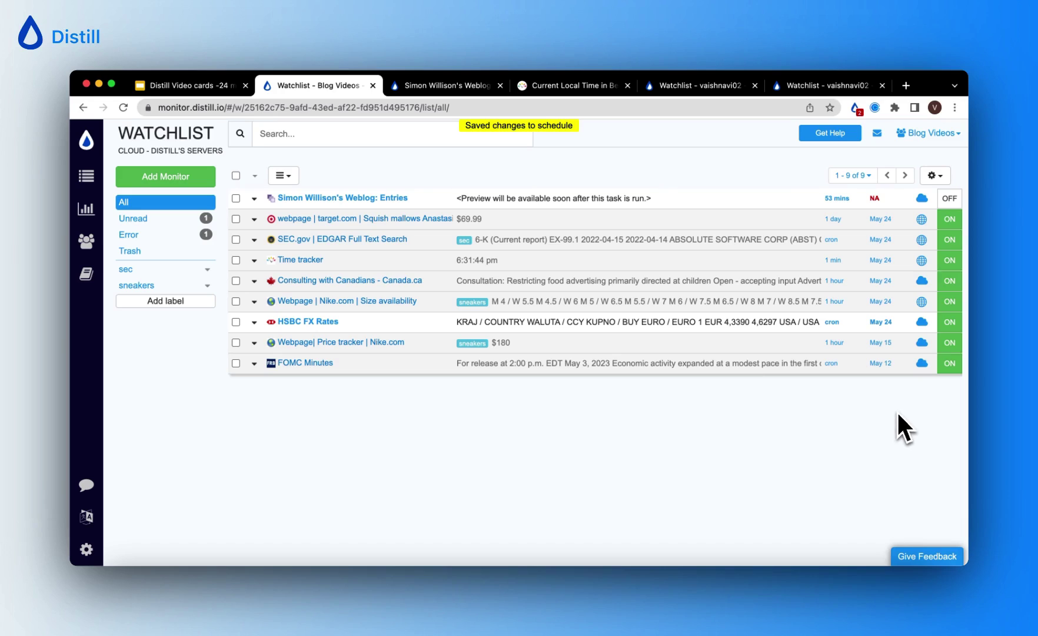
- Switch the target.com Squishmallows monitor to Cloud - Distill's Servers
{"action": "left_click", "coordinate": [934, 219]}
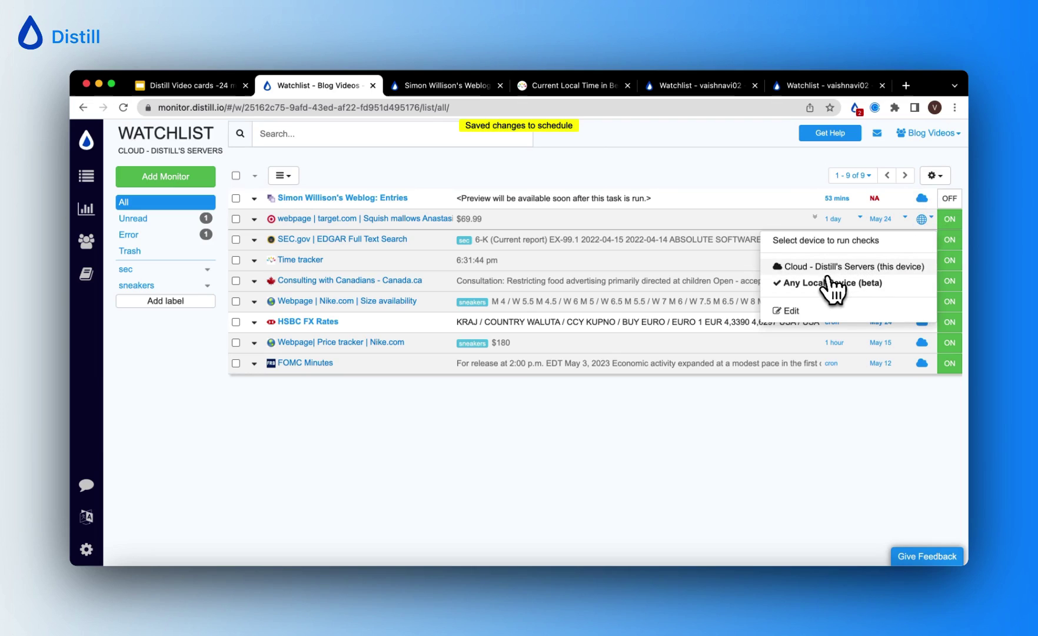
{"action": "left_click", "coordinate": [906, 268]}
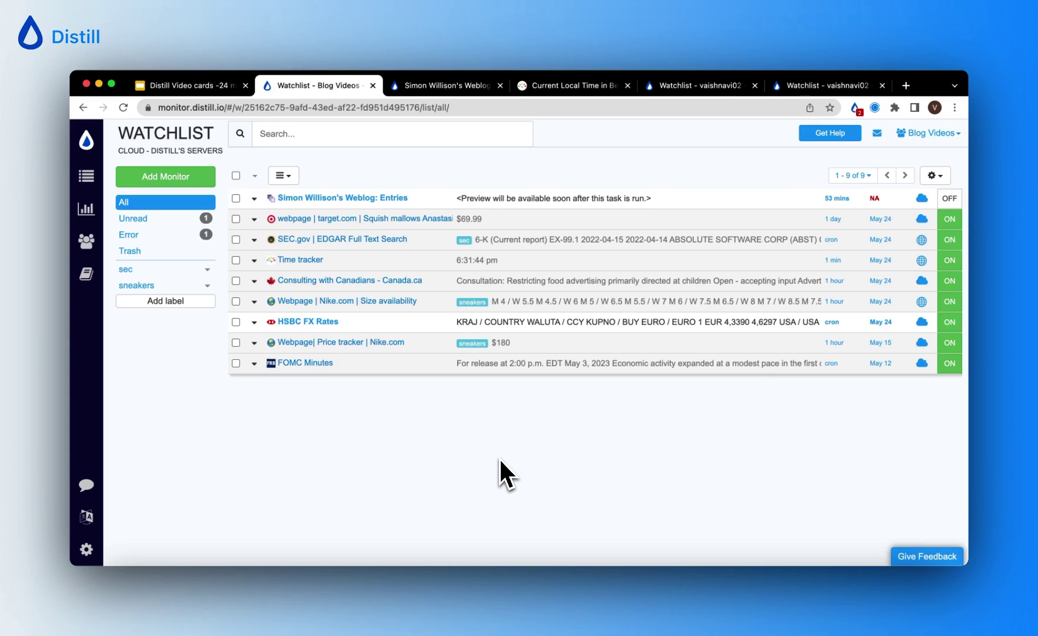
- Search monitors for 'fomc' to find FOMC Minutes, then show All monitors again
{"action": "left_click", "coordinate": [334, 133]}
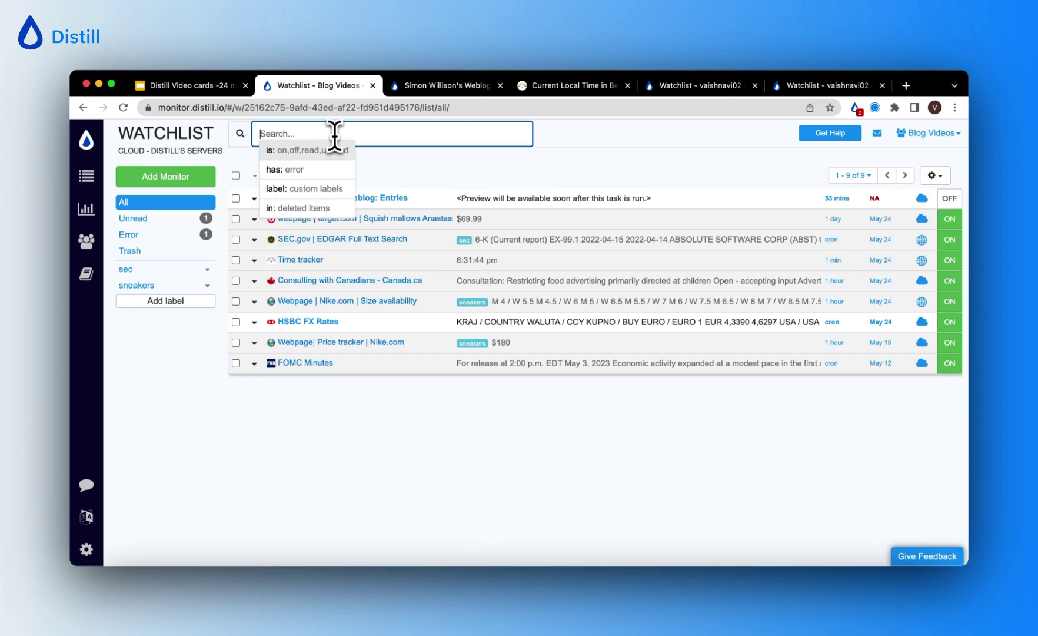
{"action": "type", "text": "fomc"}
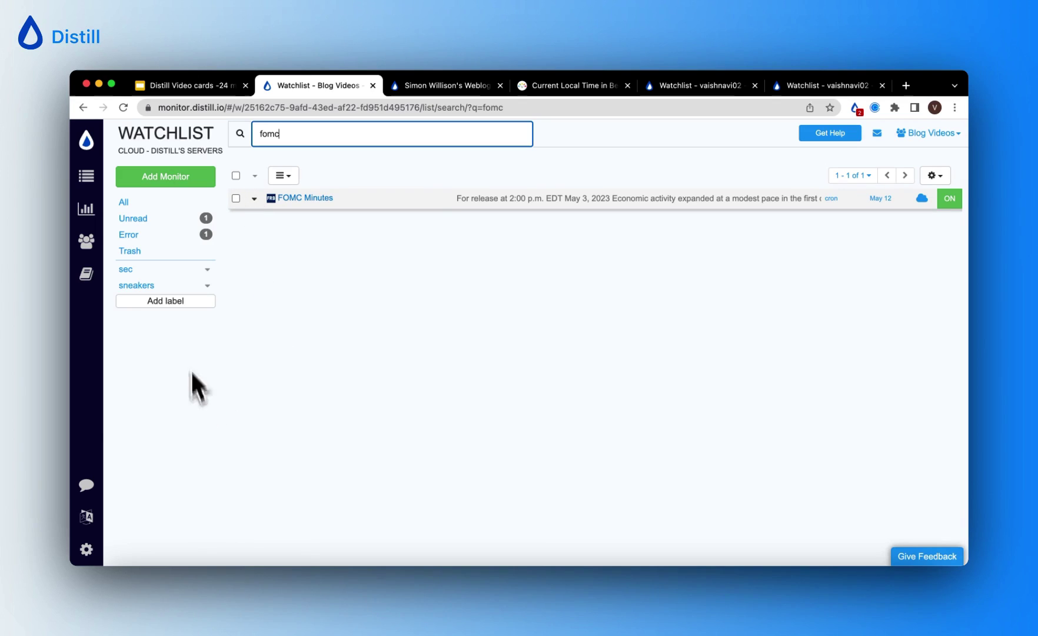
{"action": "left_click", "coordinate": [151, 206]}
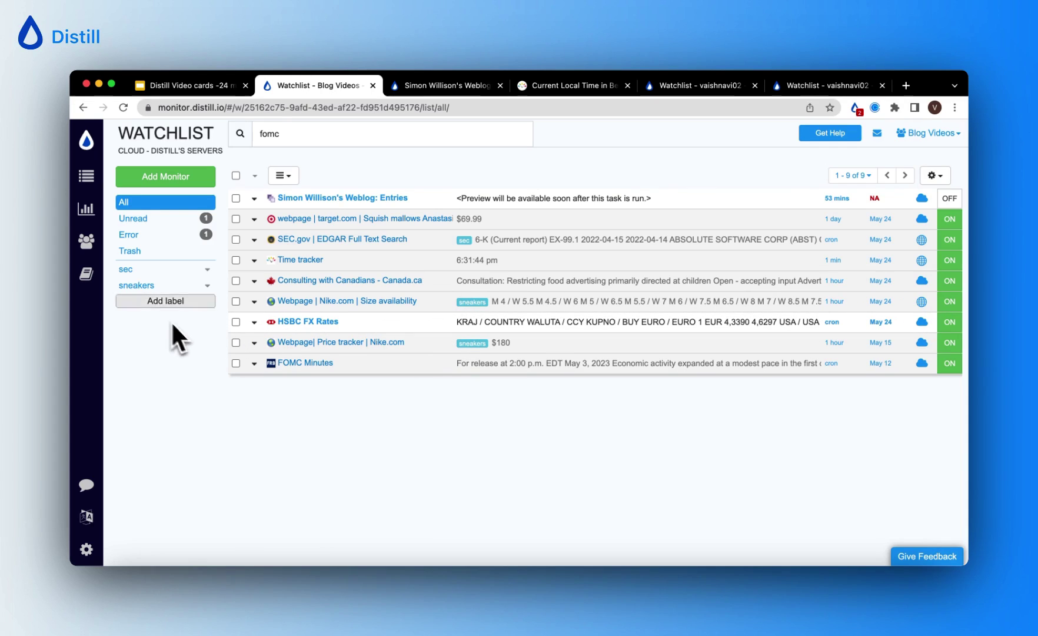
{"action": "left_click", "coordinate": [155, 287]}
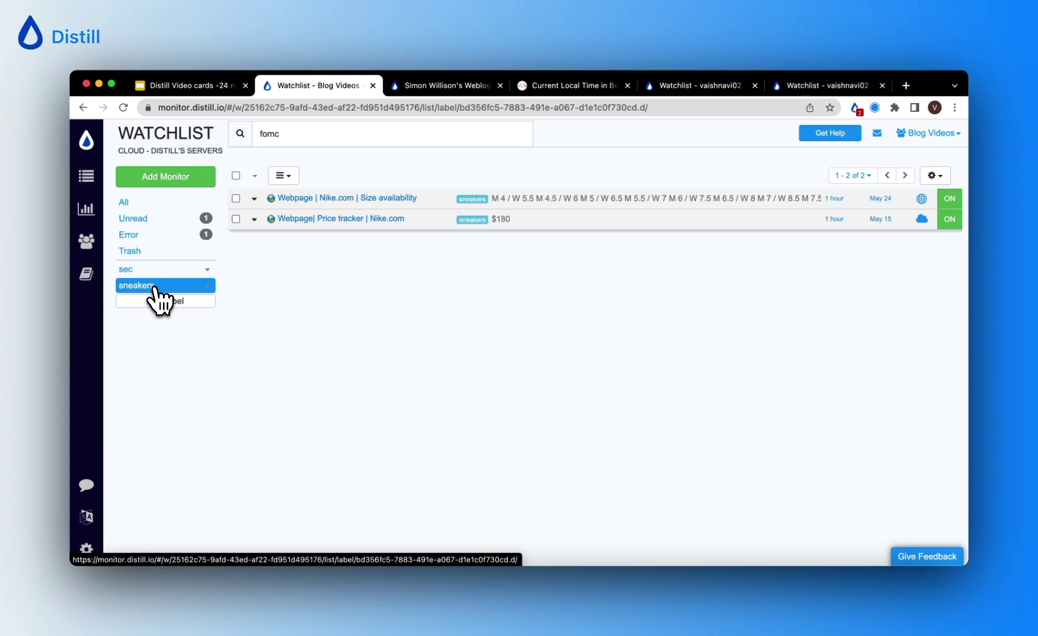
{"action": "left_click", "coordinate": [184, 206]}
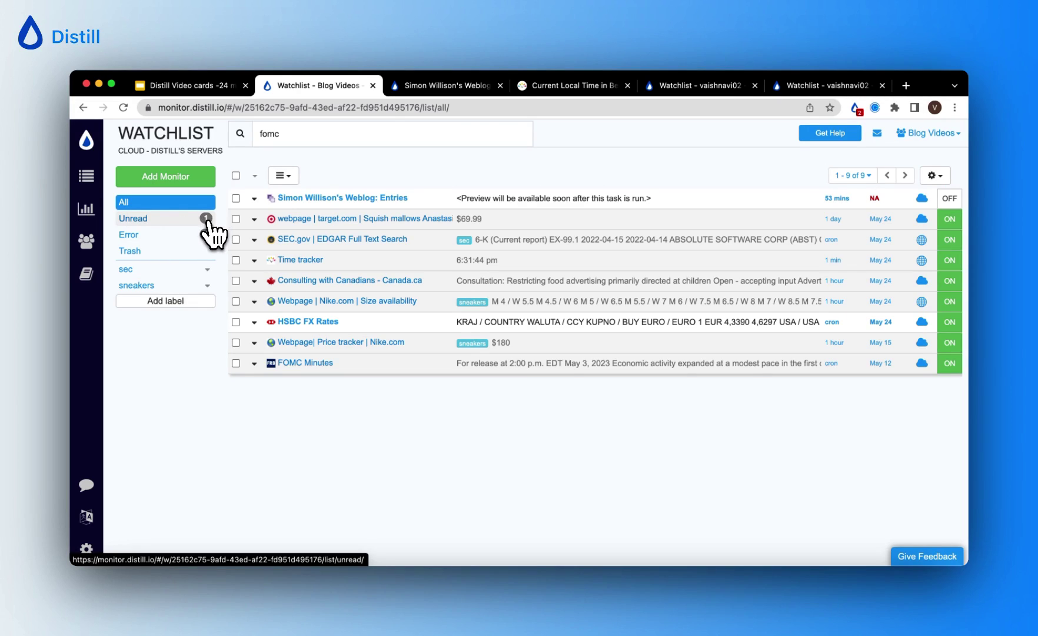
- Cycle through the Unread and Error filters, then view the Trash of 95 deleted monitors
{"action": "left_click", "coordinate": [178, 223]}
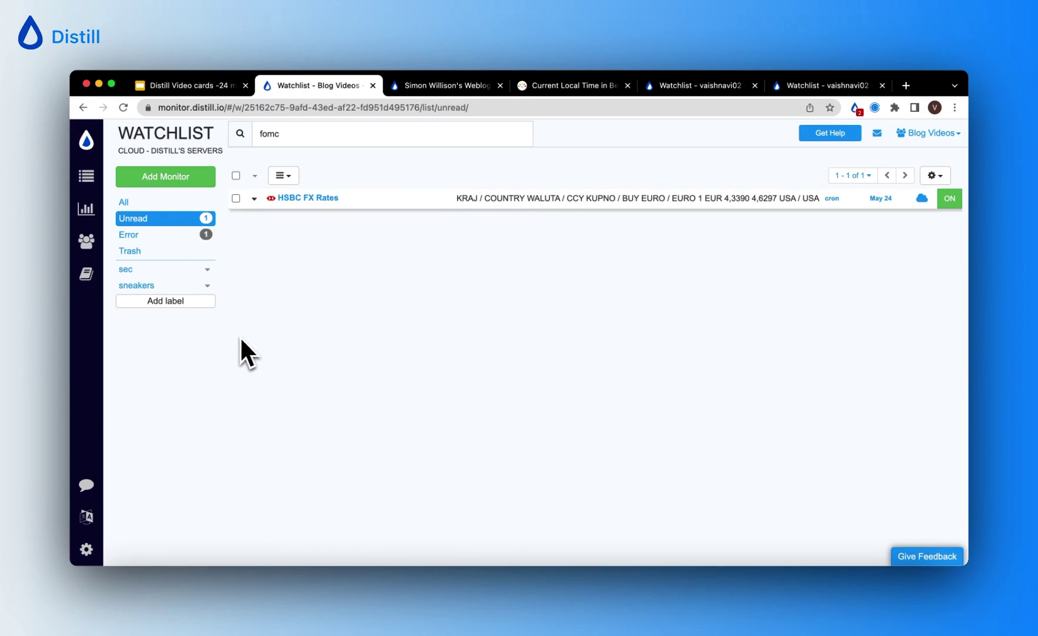
{"action": "left_click", "coordinate": [158, 240]}
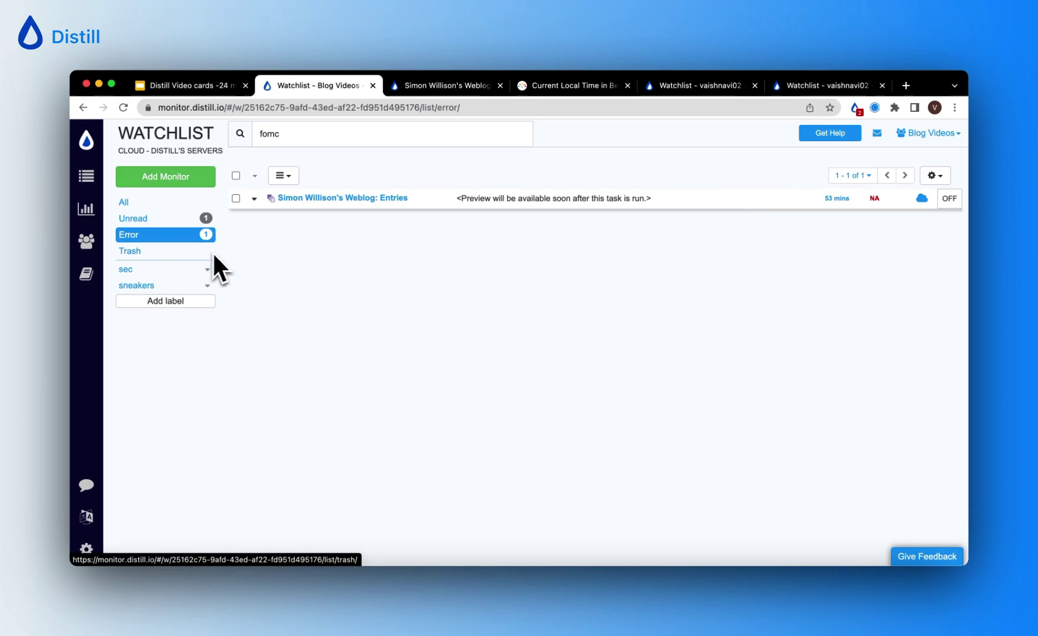
{"action": "left_click", "coordinate": [170, 254]}
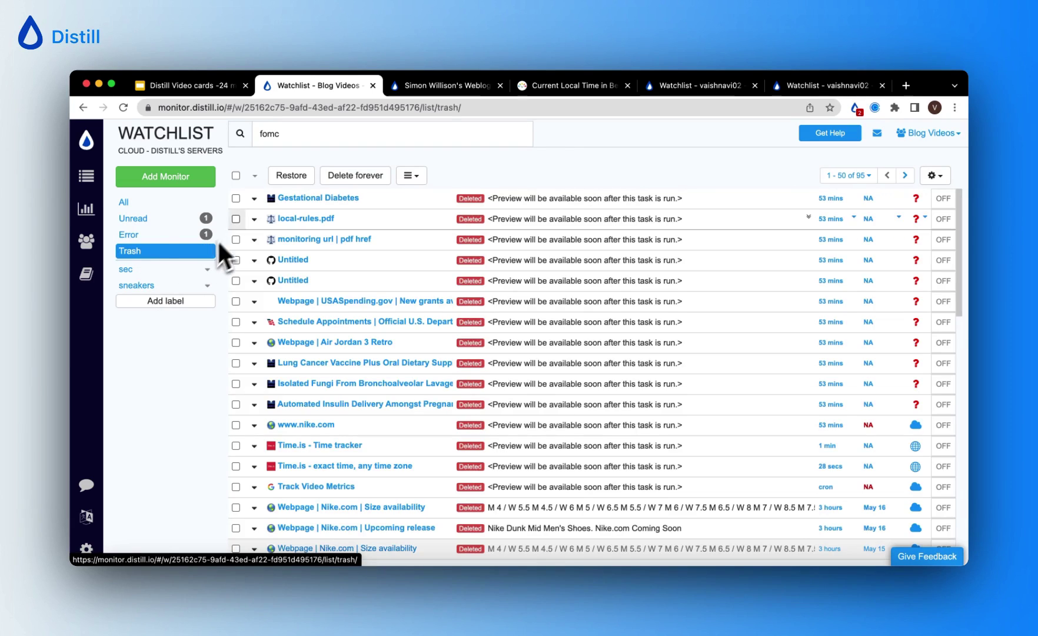
- Restore the Gestational Diabetes monitor from Trash and return to the All watchlist
{"action": "left_click", "coordinate": [235, 199]}
{"action": "left_click", "coordinate": [300, 172]}
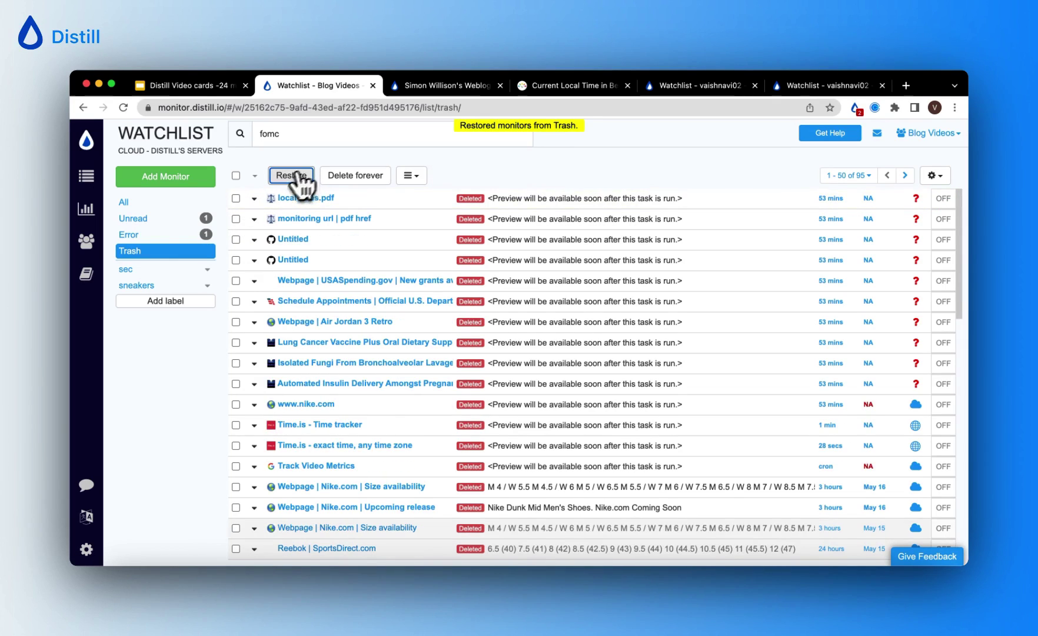
{"action": "left_click", "coordinate": [141, 204]}
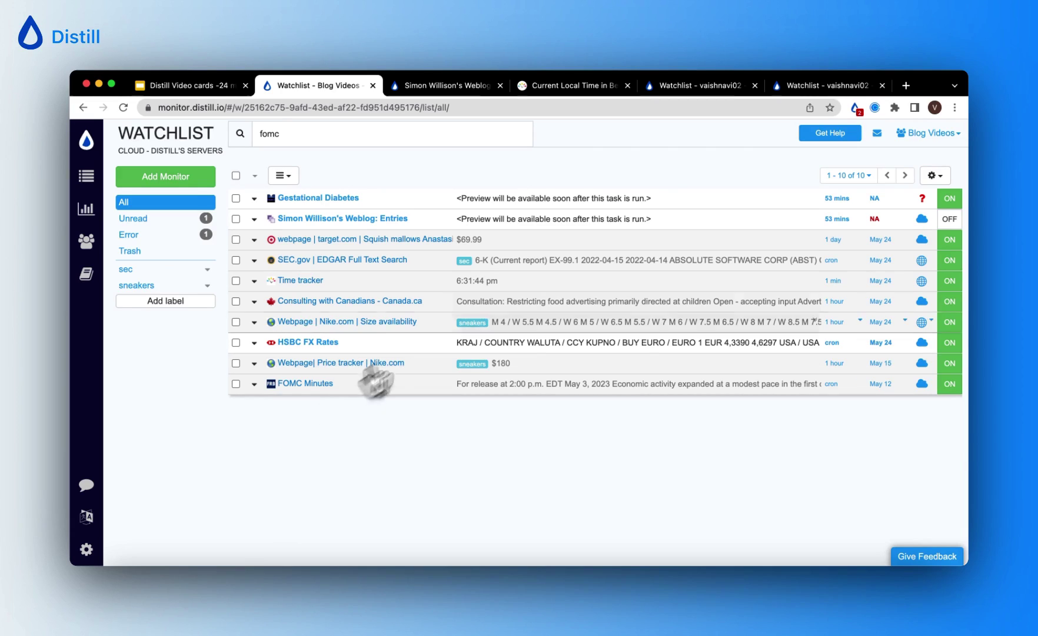
{"action": "left_click", "coordinate": [593, 260]}
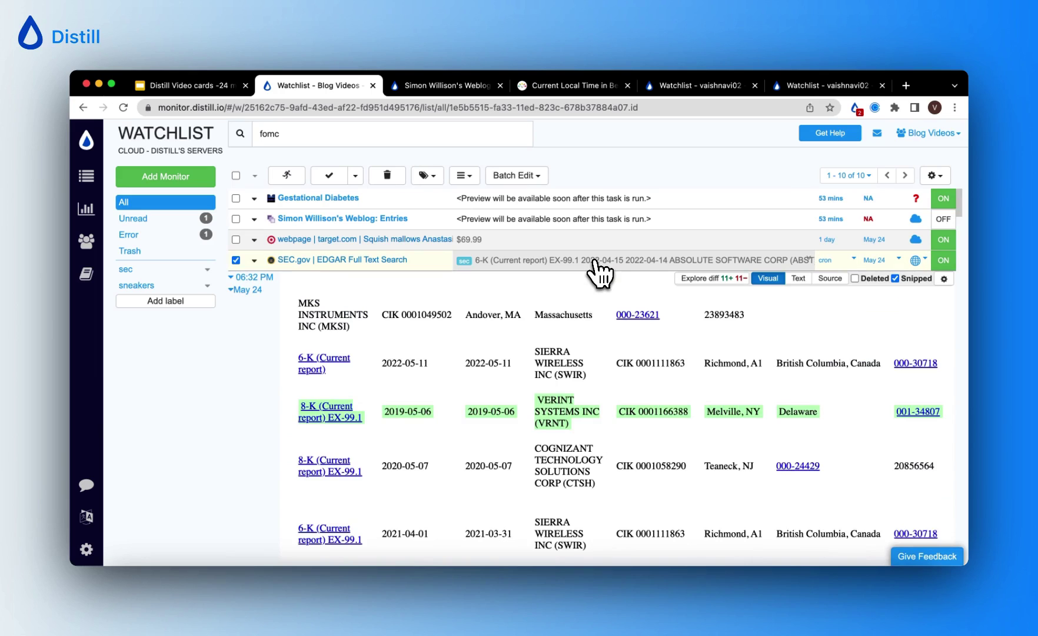
{"action": "scroll", "coordinate": [525, 313], "scroll_direction": "down", "scroll_amount": 1}
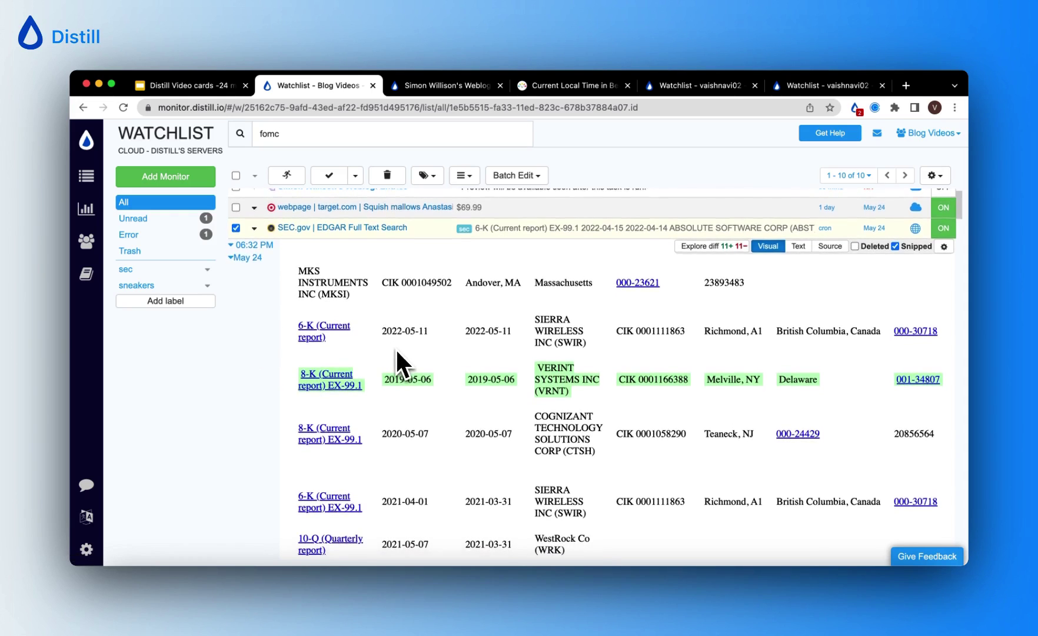
{"action": "scroll", "coordinate": [396, 347], "scroll_direction": "down", "scroll_amount": 1}
{"action": "scroll", "coordinate": [396, 349], "scroll_direction": "up", "scroll_amount": 2}
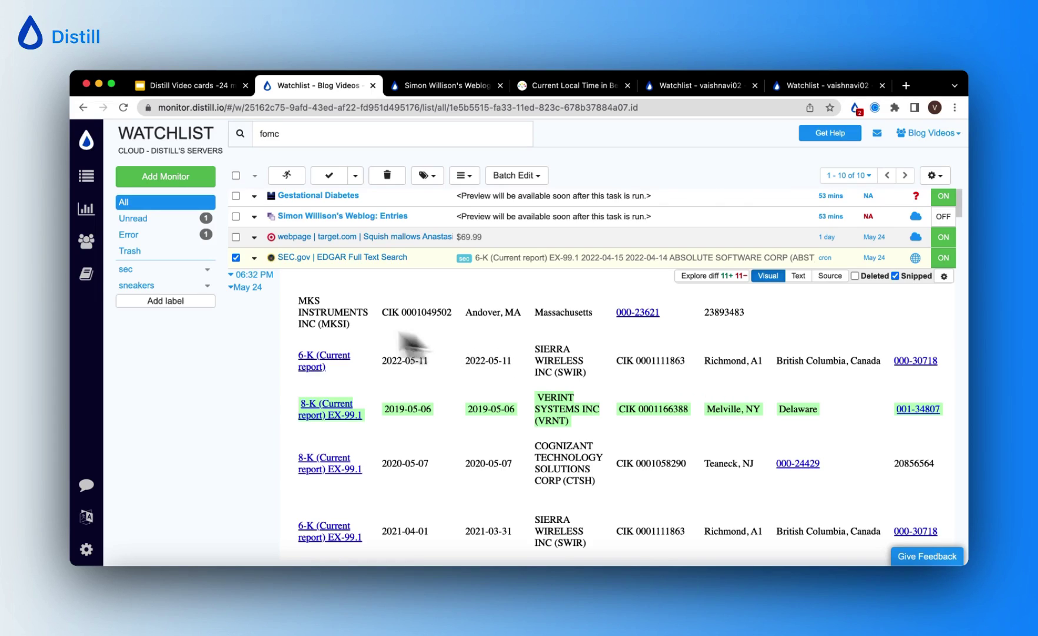
{"action": "left_click", "coordinate": [236, 258]}
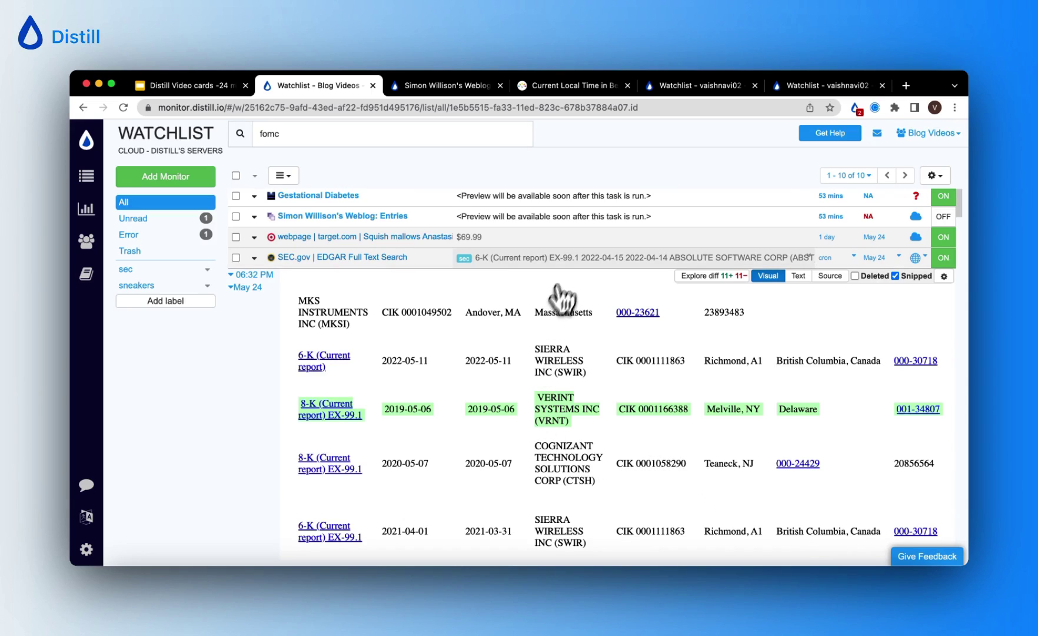
{"action": "left_click", "coordinate": [599, 262]}
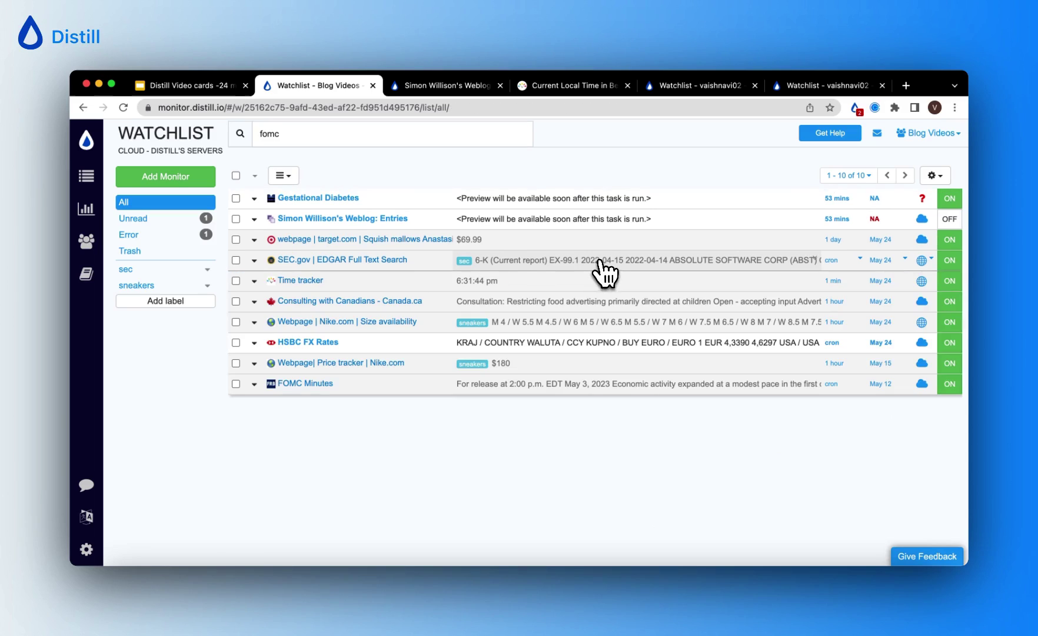